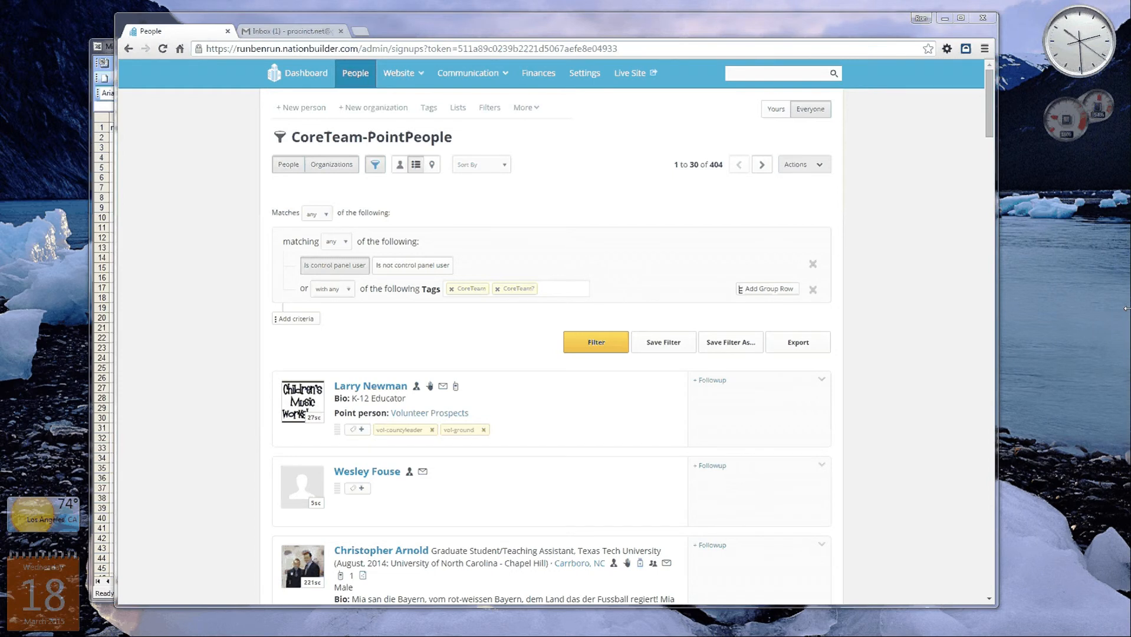
pyautogui.click(375, 164)
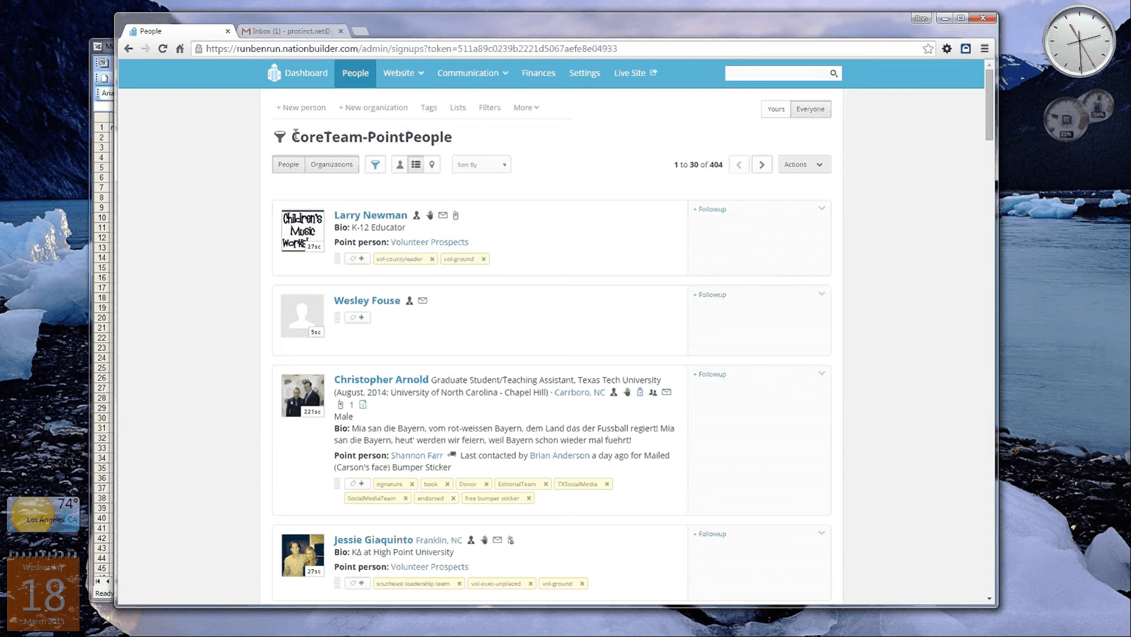
pyautogui.moveTo(295, 135); pyautogui.dragTo(235, 131)
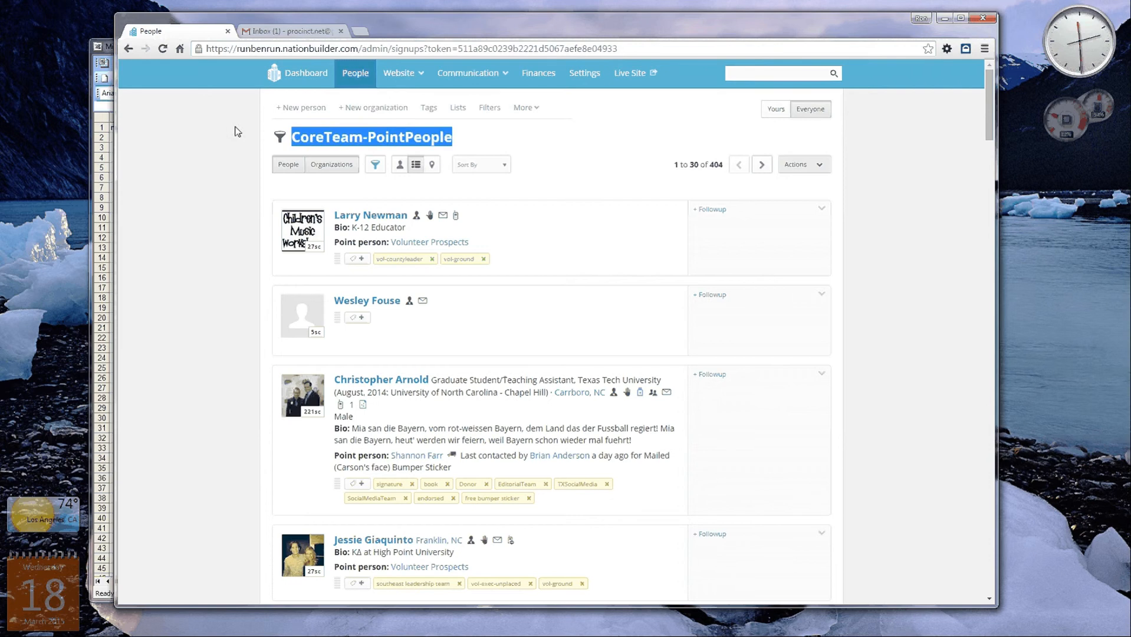
pyautogui.click(321, 133)
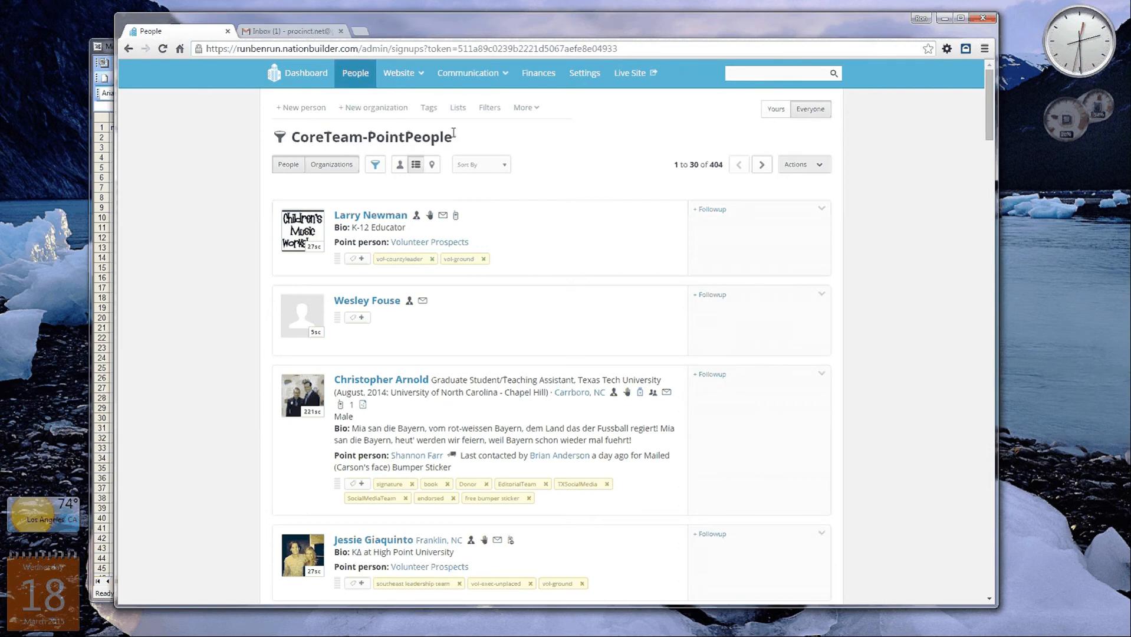
pyautogui.moveTo(454, 132); pyautogui.dragTo(292, 135)
pyautogui.click(292, 133)
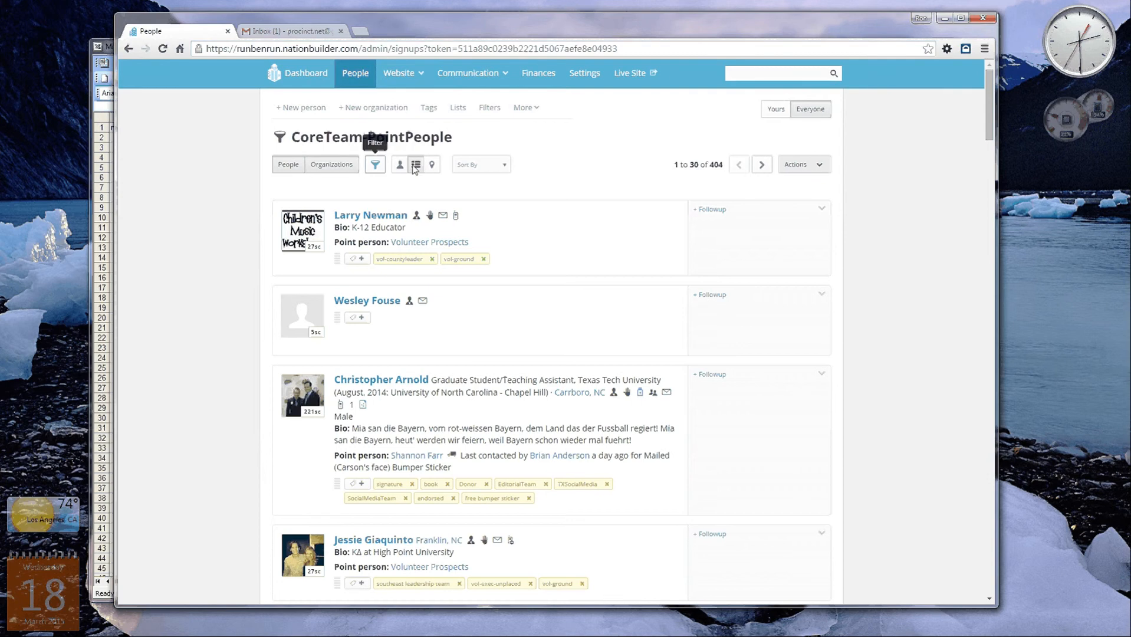
# Export the people matched by the CoreTeam-PointPeople filter and refresh the exports page.
pyautogui.click(374, 165)
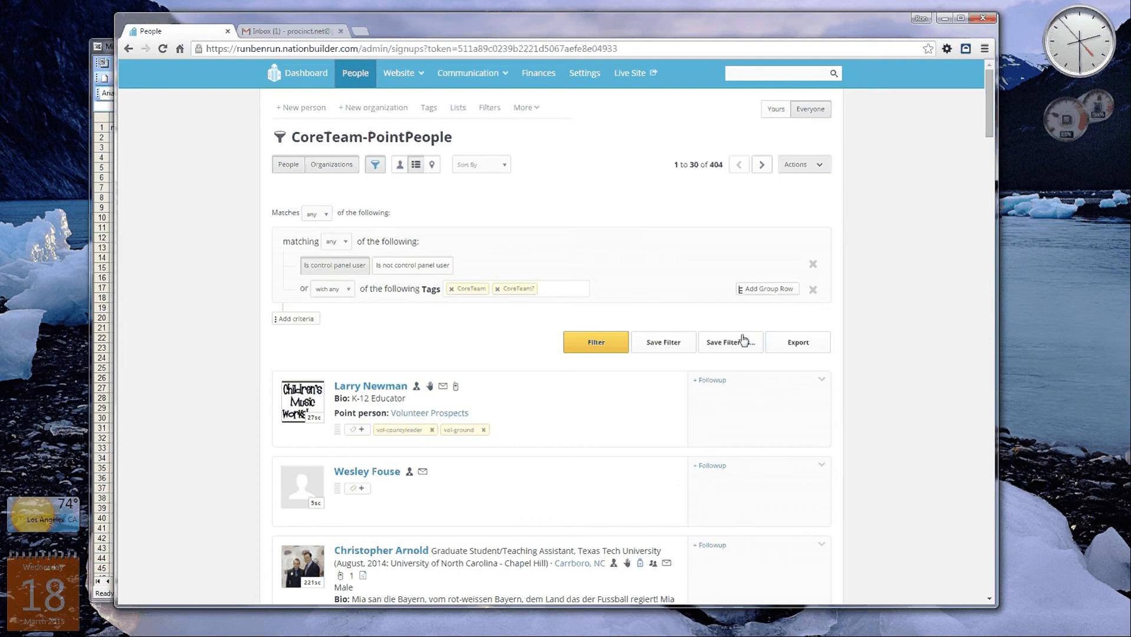
pyautogui.click(800, 343)
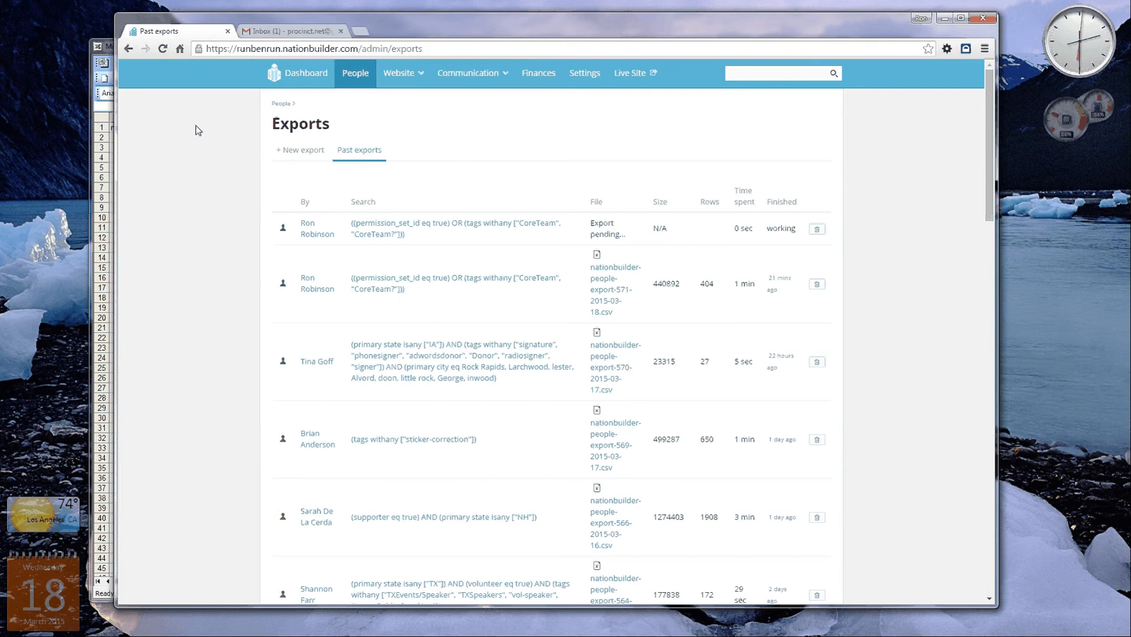
pyautogui.click(163, 49)
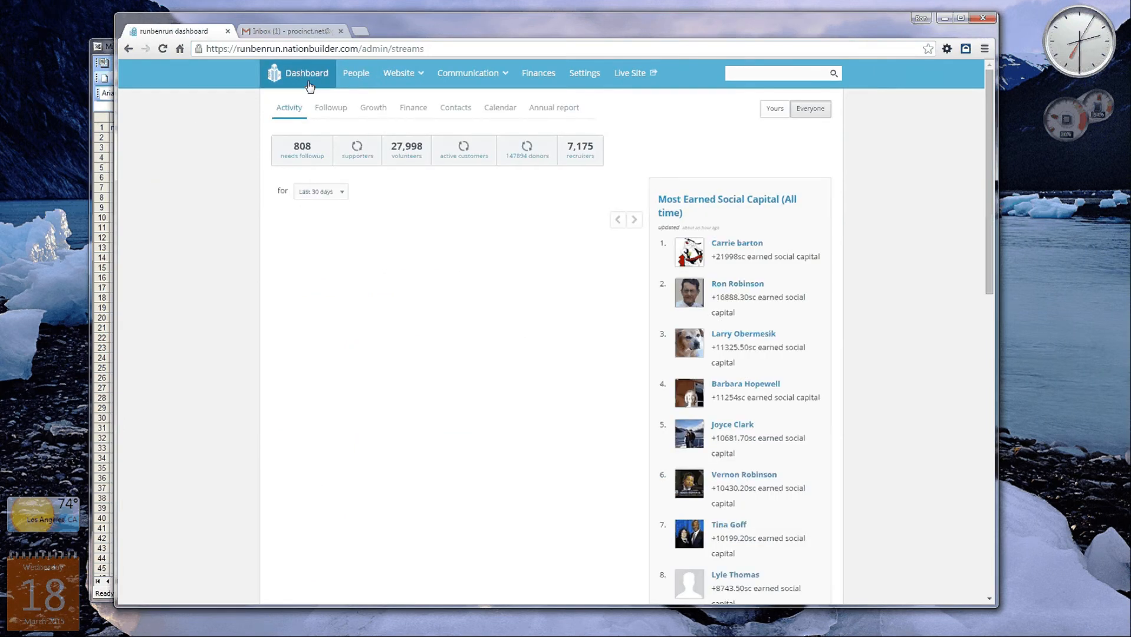
# Reopen the past exports from the People section to check the export's progress.
pyautogui.click(357, 76)
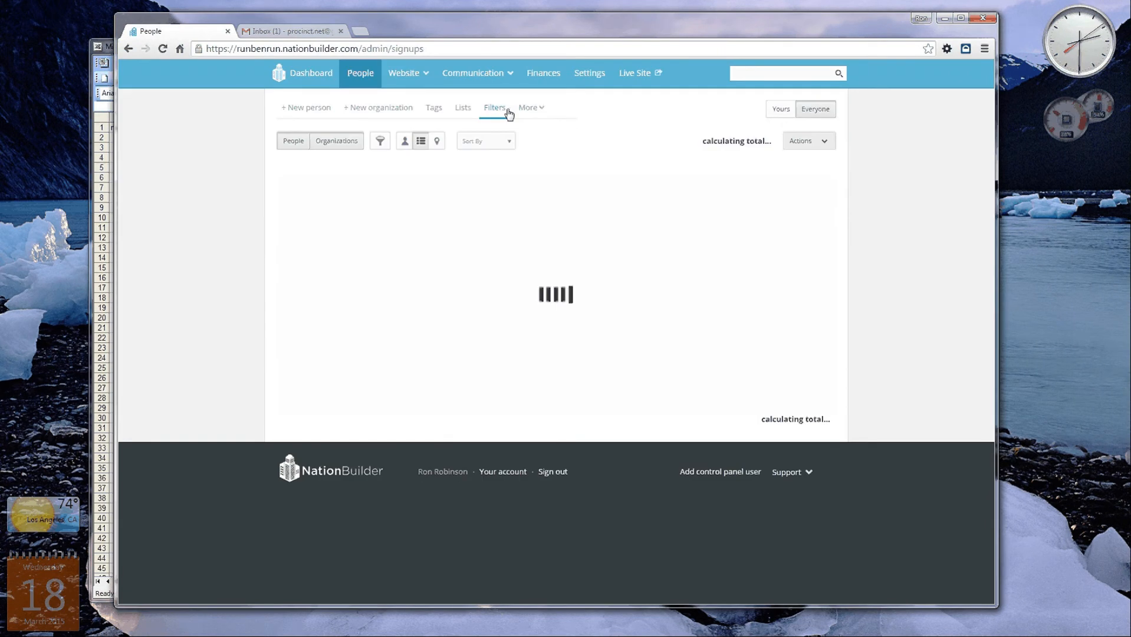
pyautogui.click(530, 107)
pyautogui.click(540, 152)
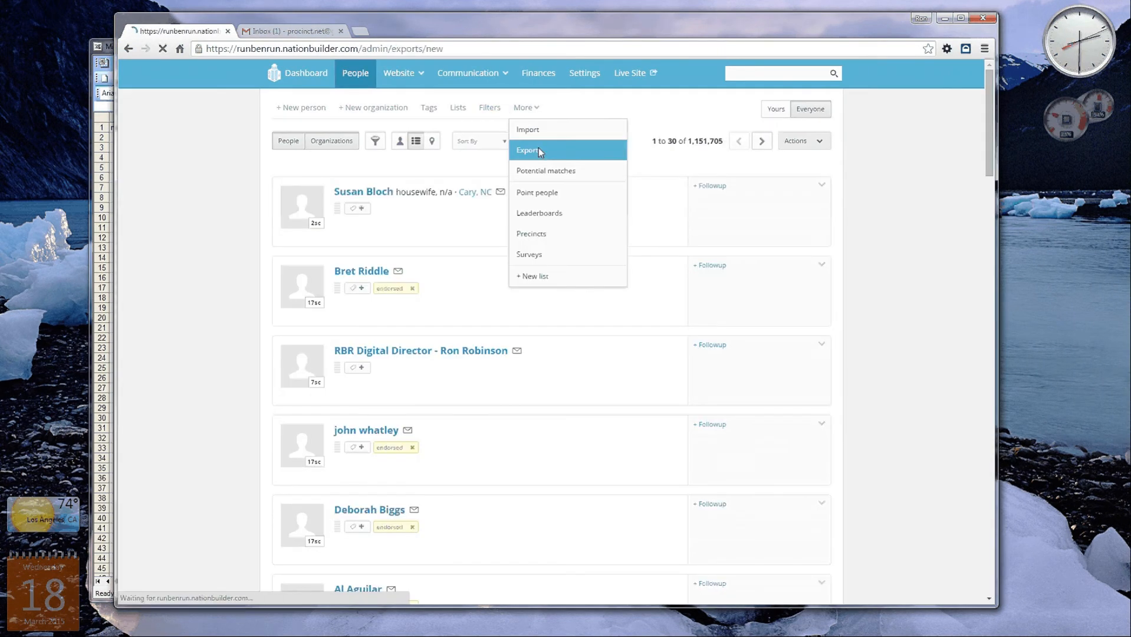
pyautogui.click(363, 152)
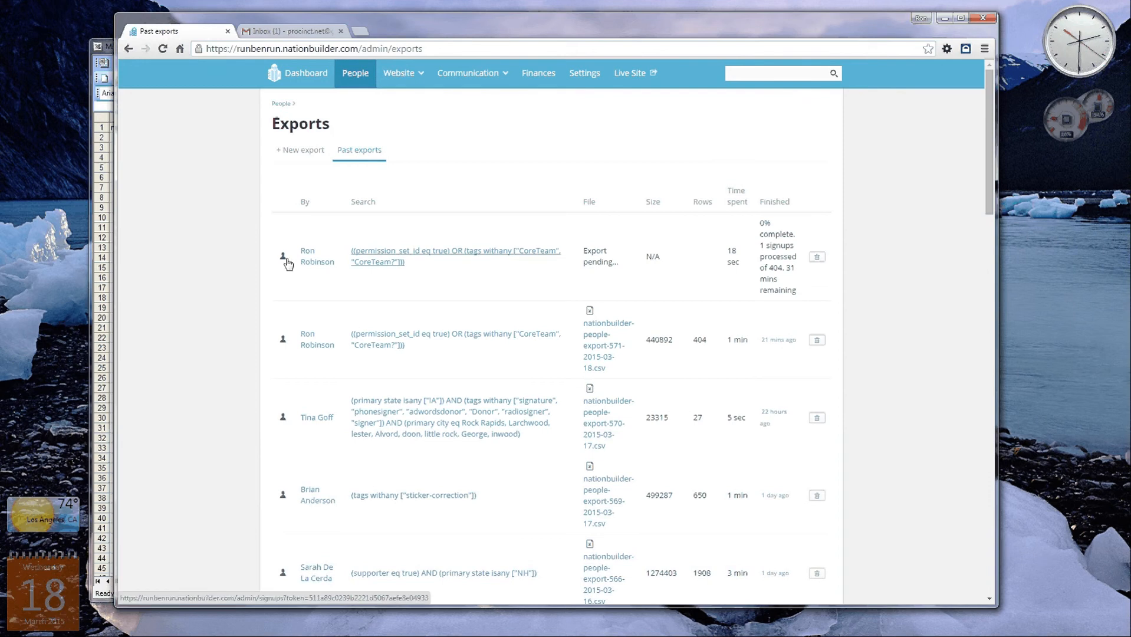
# Return to the people list and show its filter criteria.
pyautogui.click(128, 51)
pyautogui.click(128, 50)
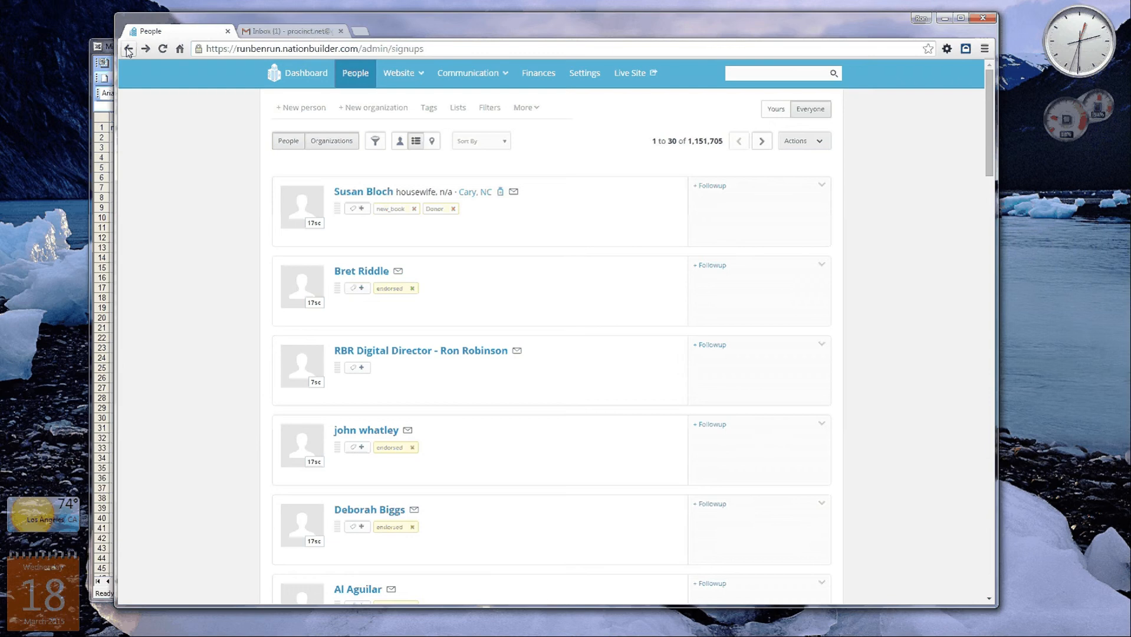
pyautogui.click(382, 144)
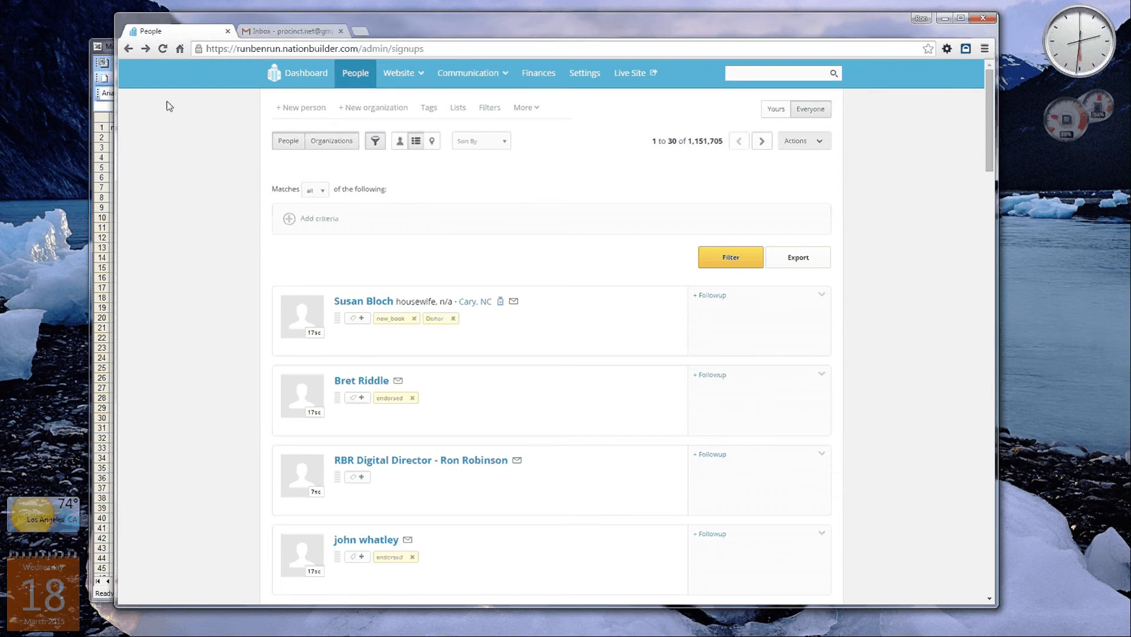
# Switch to export.csv in Excel and delete the columns from nationbuilder_id through prefix.
pyautogui.click(109, 49)
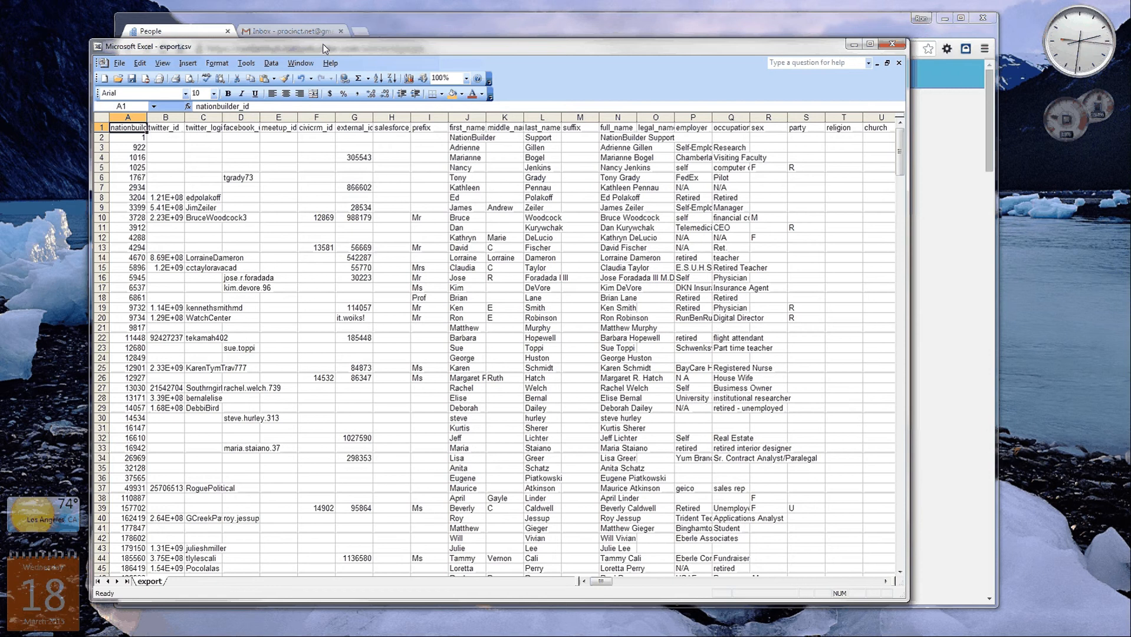
pyautogui.moveTo(601, 581)
pyautogui.mouseDown()
pyautogui.moveTo(659, 592)
pyautogui.moveTo(845, 593)
pyautogui.moveTo(873, 583)
pyautogui.moveTo(604, 585)
pyautogui.mouseUp()
pyautogui.click(134, 116)
pyautogui.moveTo(133, 115); pyautogui.dragTo(415, 116)
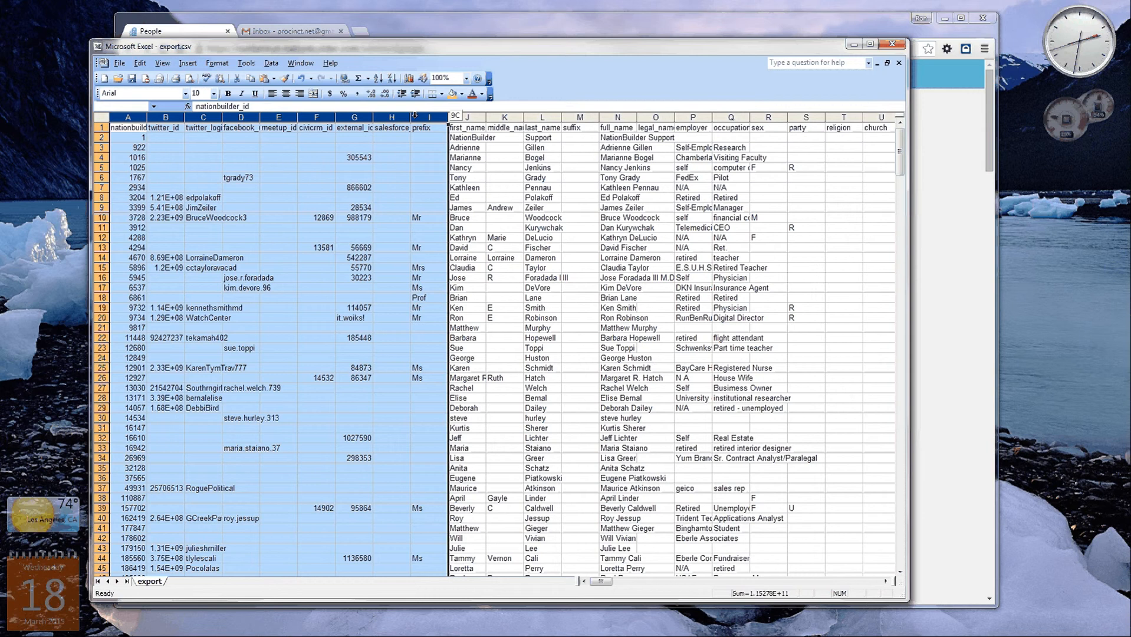
pyautogui.moveTo(415, 116); pyautogui.dragTo(415, 115)
pyautogui.rightClick(356, 117)
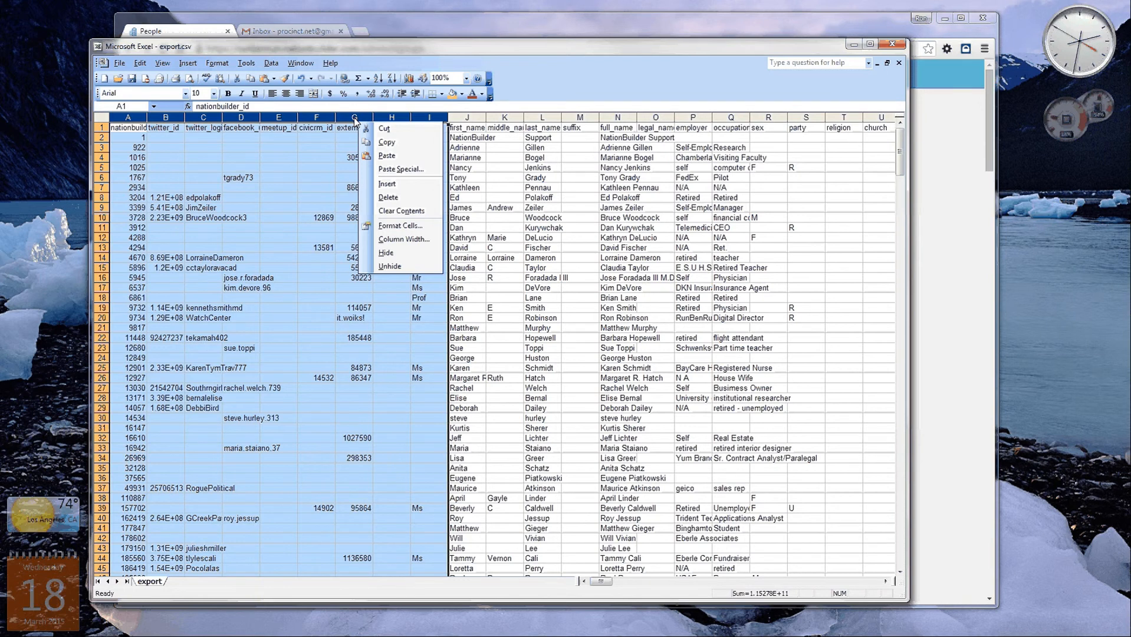
pyautogui.click(388, 198)
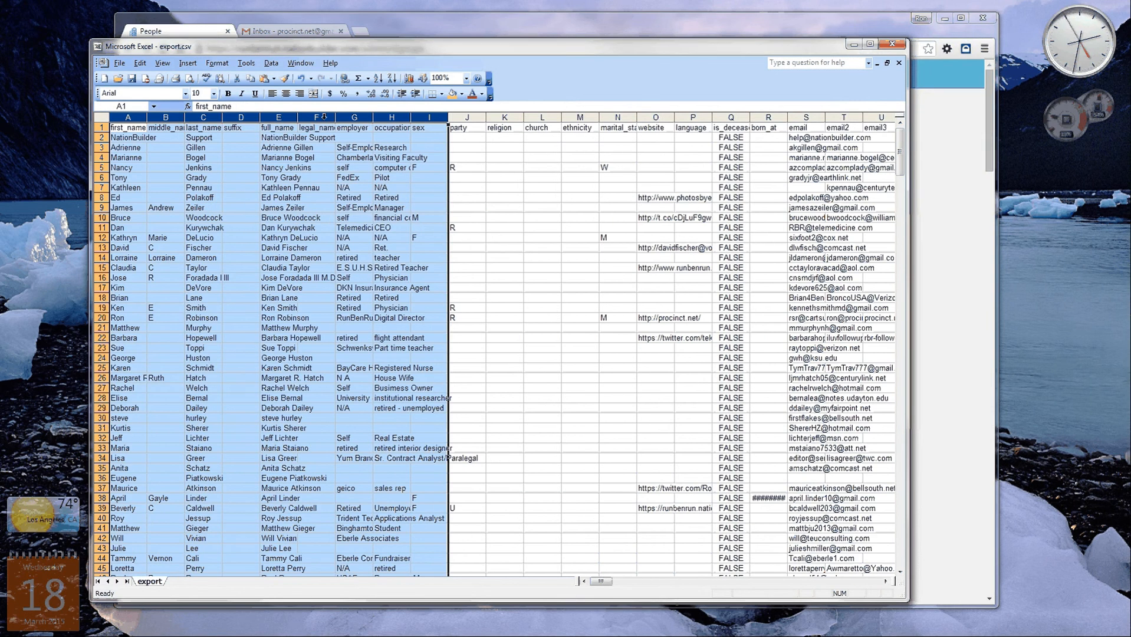
# Delete the full_name and legal_name columns from the exported sheet.
pyautogui.click(278, 117)
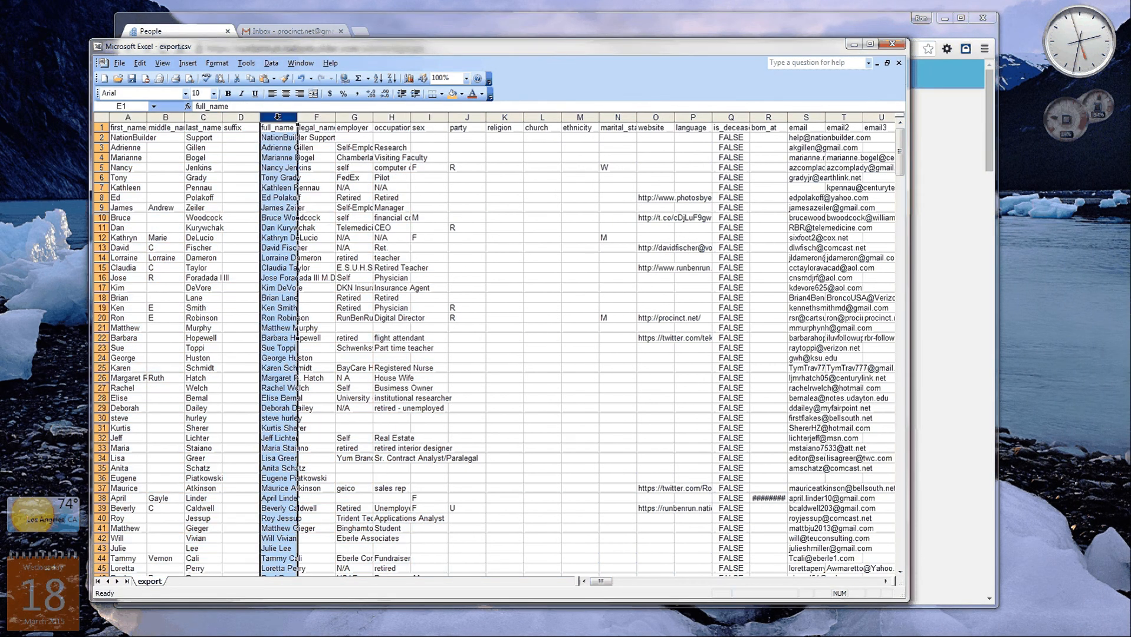
pyautogui.moveTo(278, 117); pyautogui.dragTo(309, 115)
pyautogui.rightClick(309, 116)
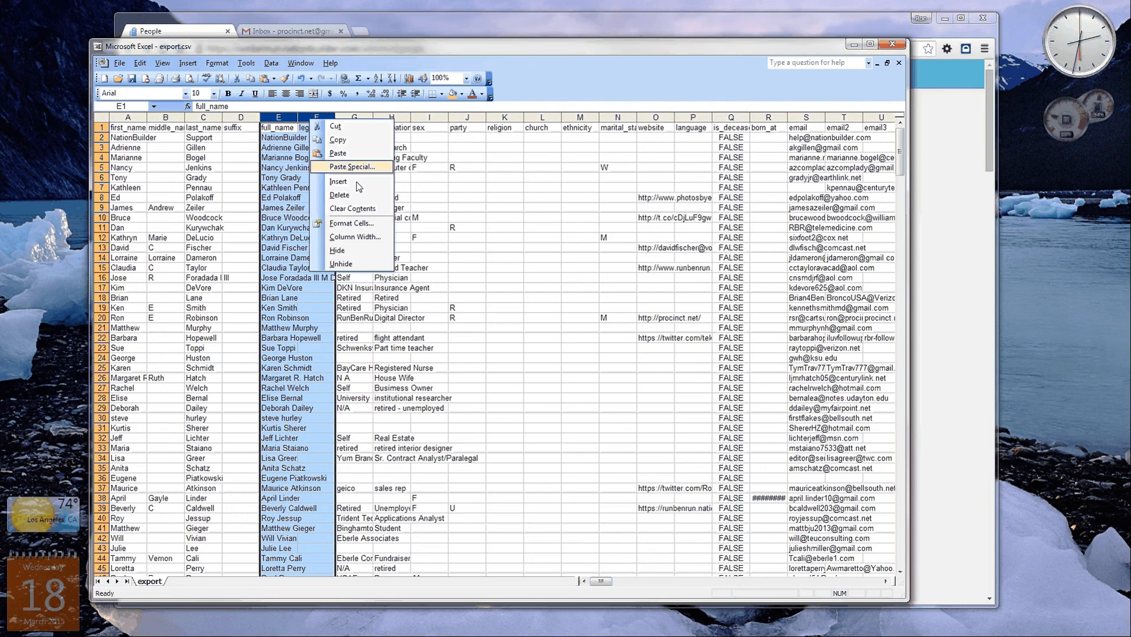
pyautogui.click(352, 195)
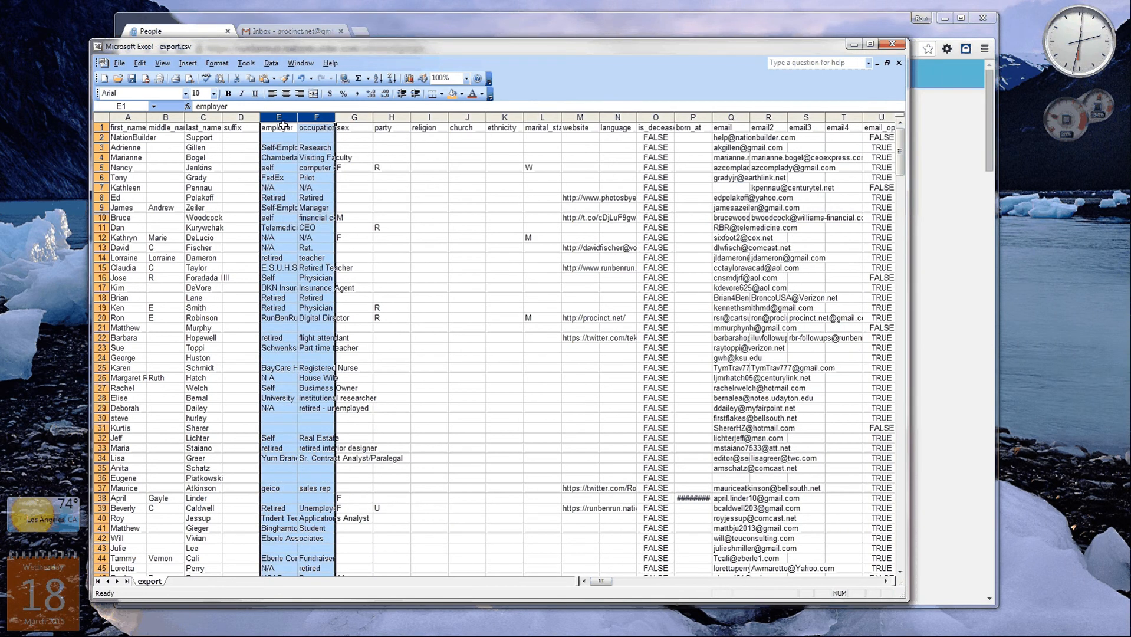
# Delete the columns from sex through born_at in the exported sheet.
pyautogui.click(362, 118)
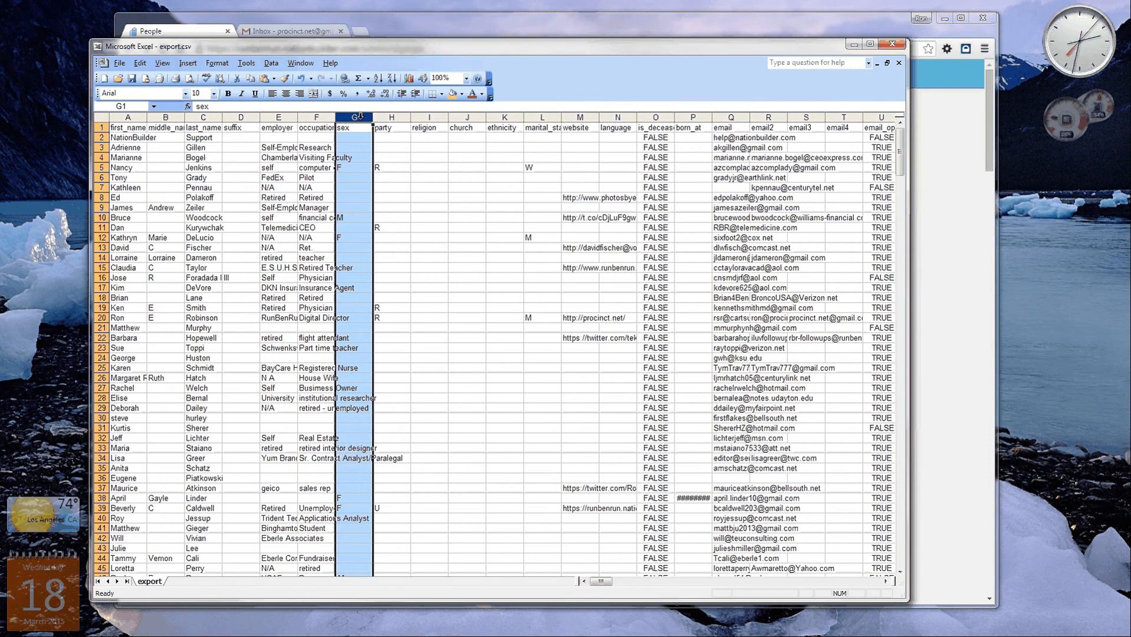
pyautogui.moveTo(358, 116); pyautogui.dragTo(685, 120)
pyautogui.rightClick(685, 120)
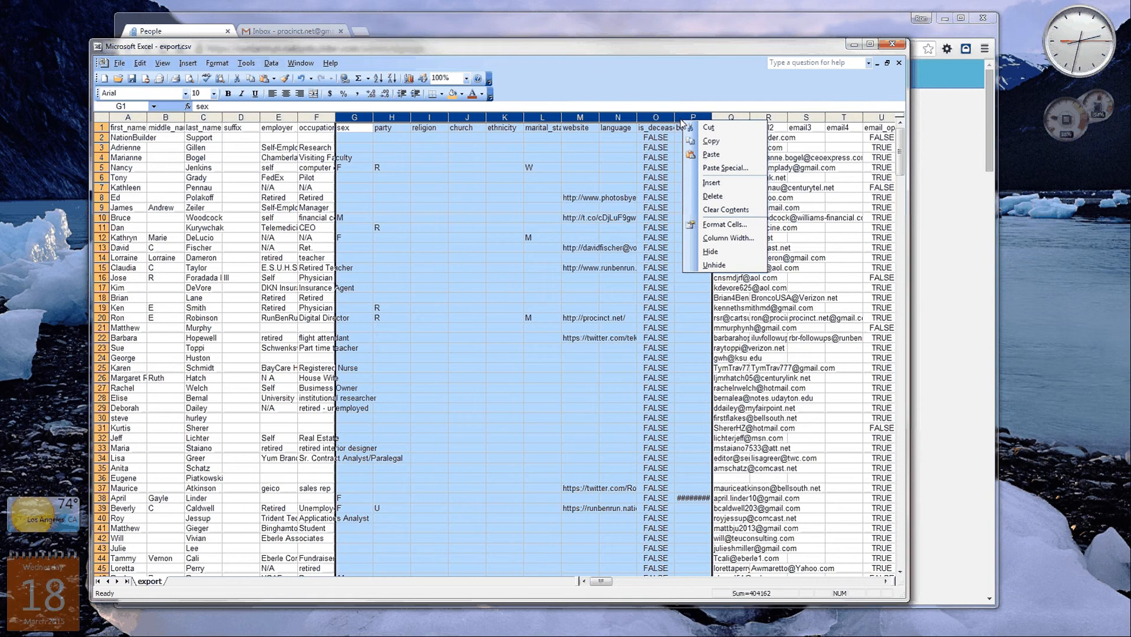
pyautogui.click(713, 197)
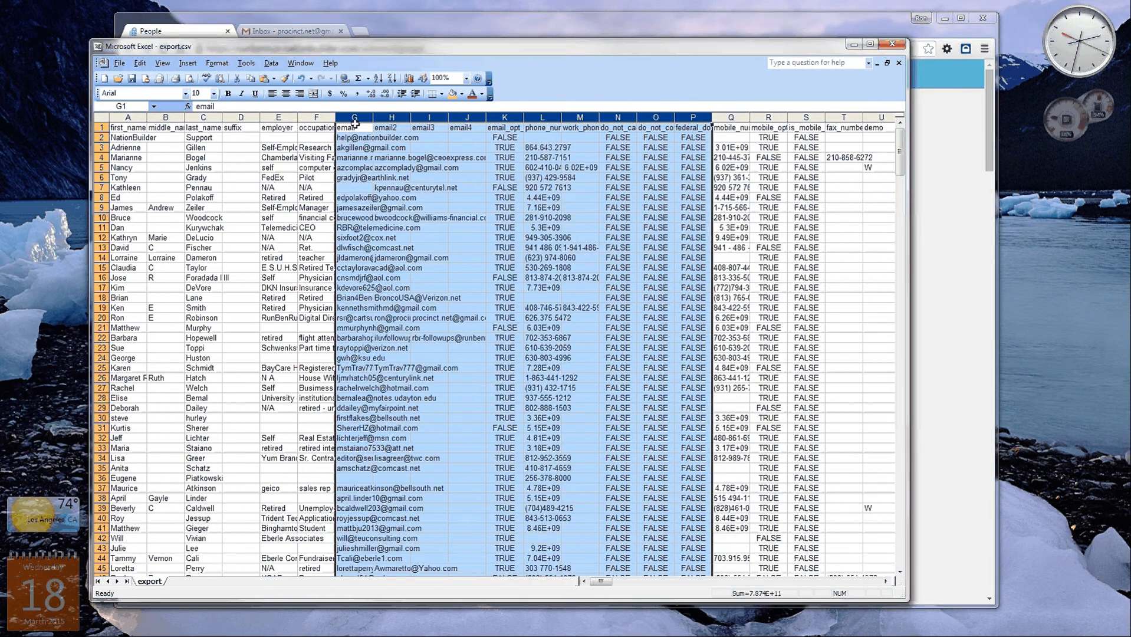
# Clear the "email" header text from cell G1, leaving the addresses below it.
pyautogui.click(355, 120)
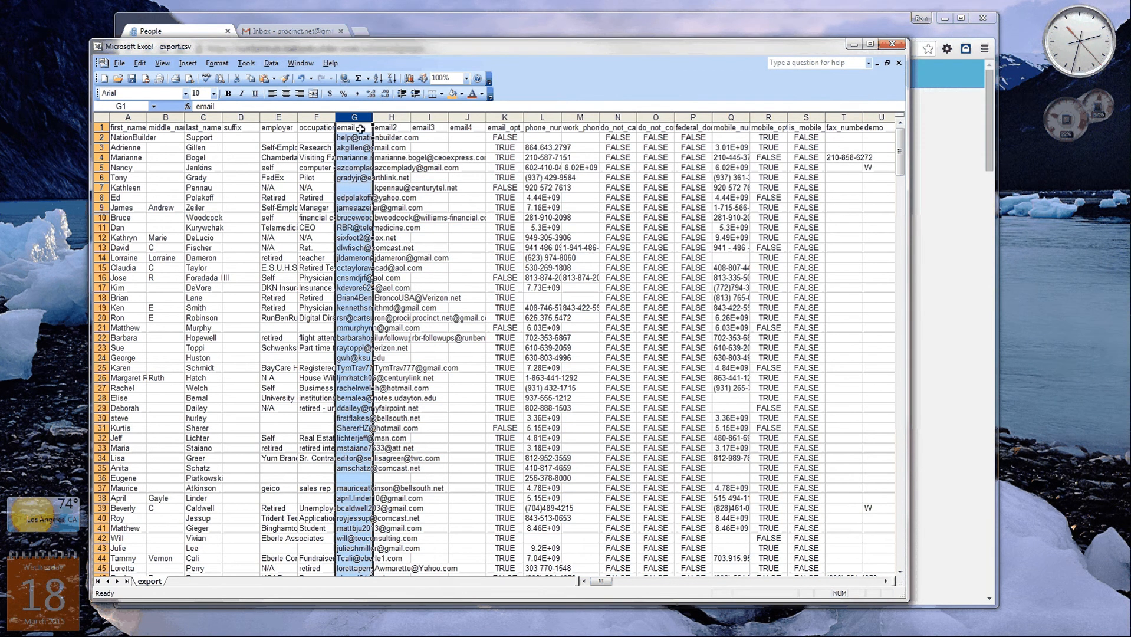
pyautogui.click(360, 128)
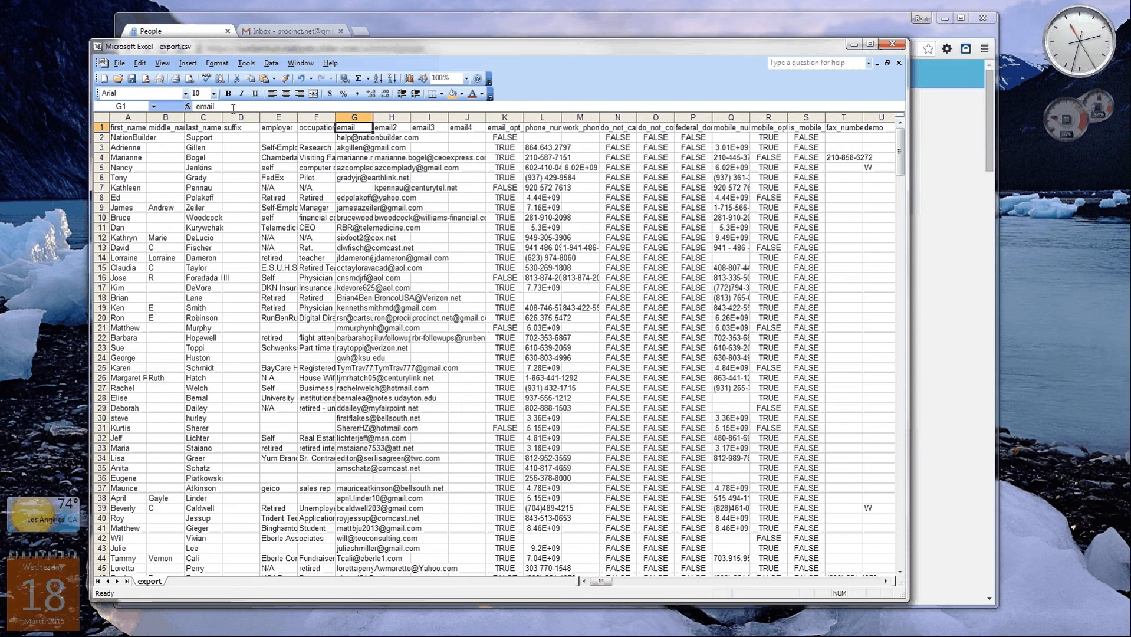
pyautogui.doubleClick(356, 128)
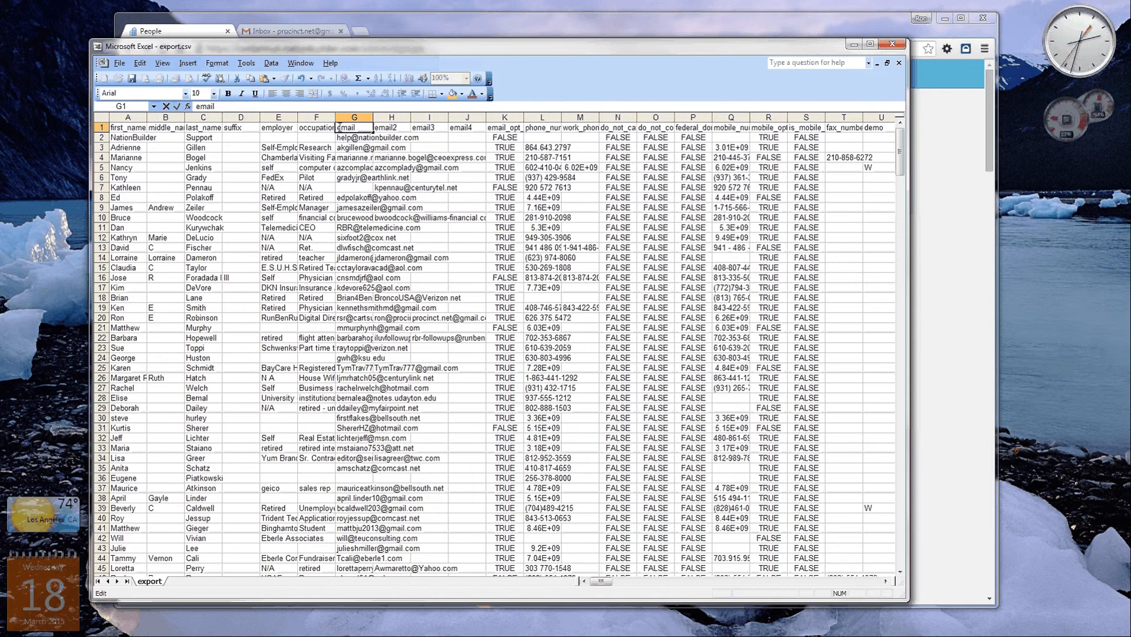
pyautogui.press('BackSpace')
pyautogui.press('BackSpace')
pyautogui.press('BackSpace')
pyautogui.press('BackSpace')
pyautogui.press('BackSpace')
# Copy the whole column G of primary email addresses and dismiss the Office clipboard.
pyautogui.click(345, 116)
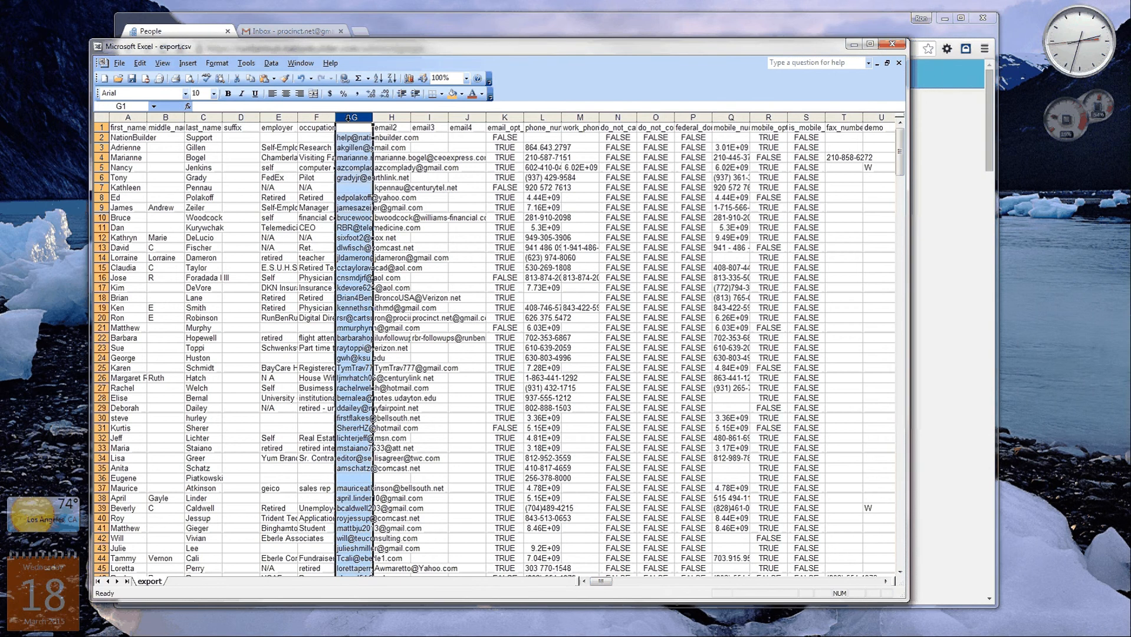
pyautogui.scroll(-12, 349, 126)
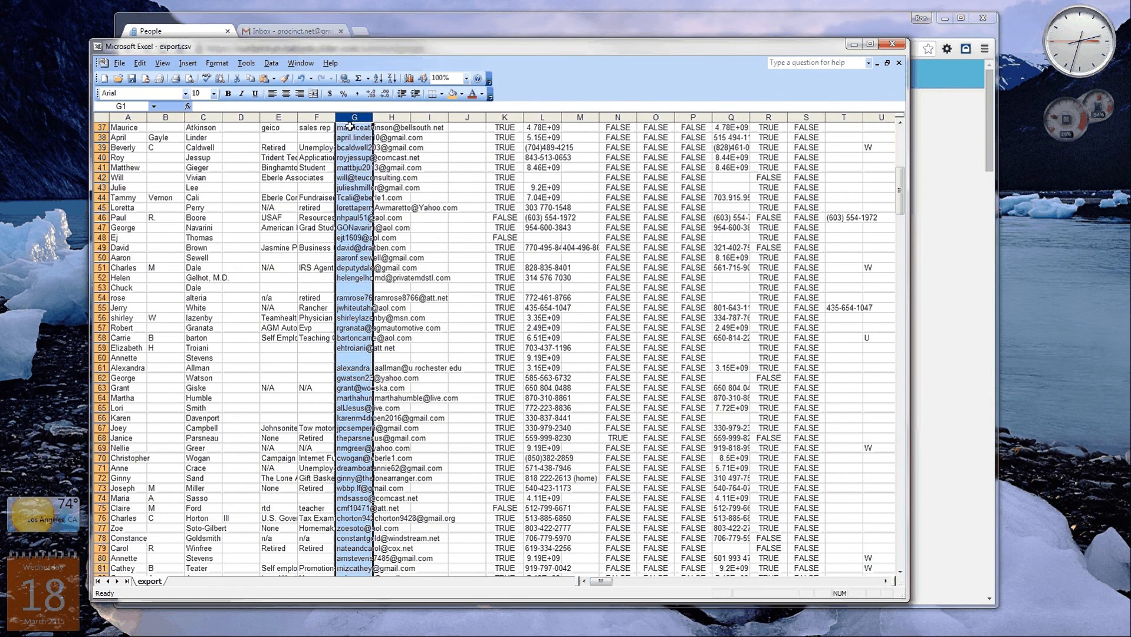
pyautogui.scroll(12, 350, 126)
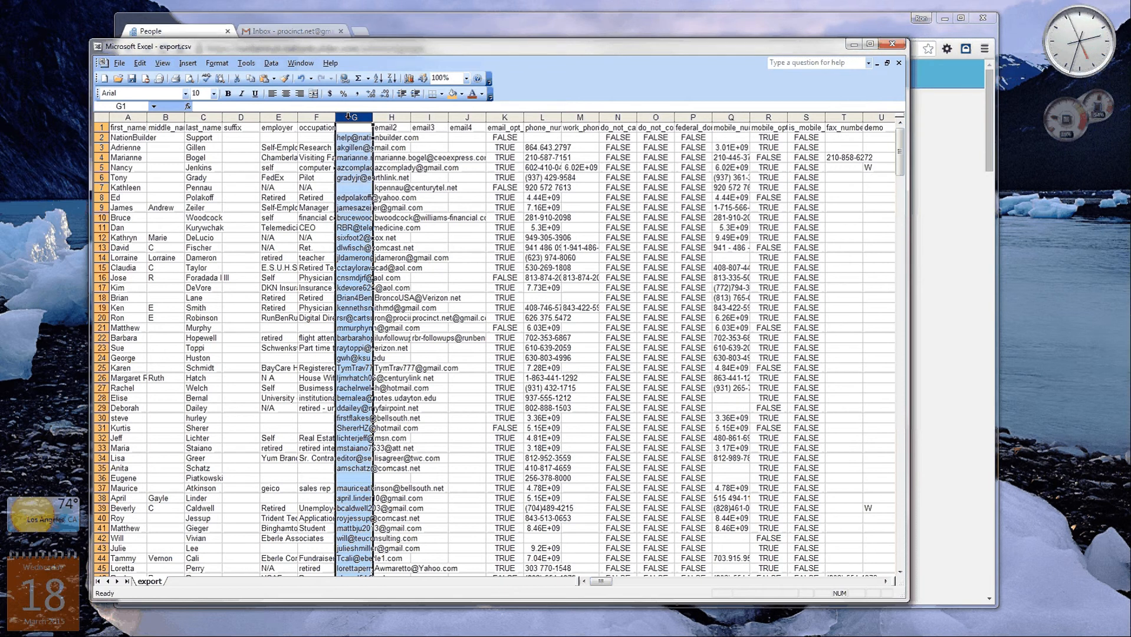
pyautogui.hotkey('ctrl', 'c')
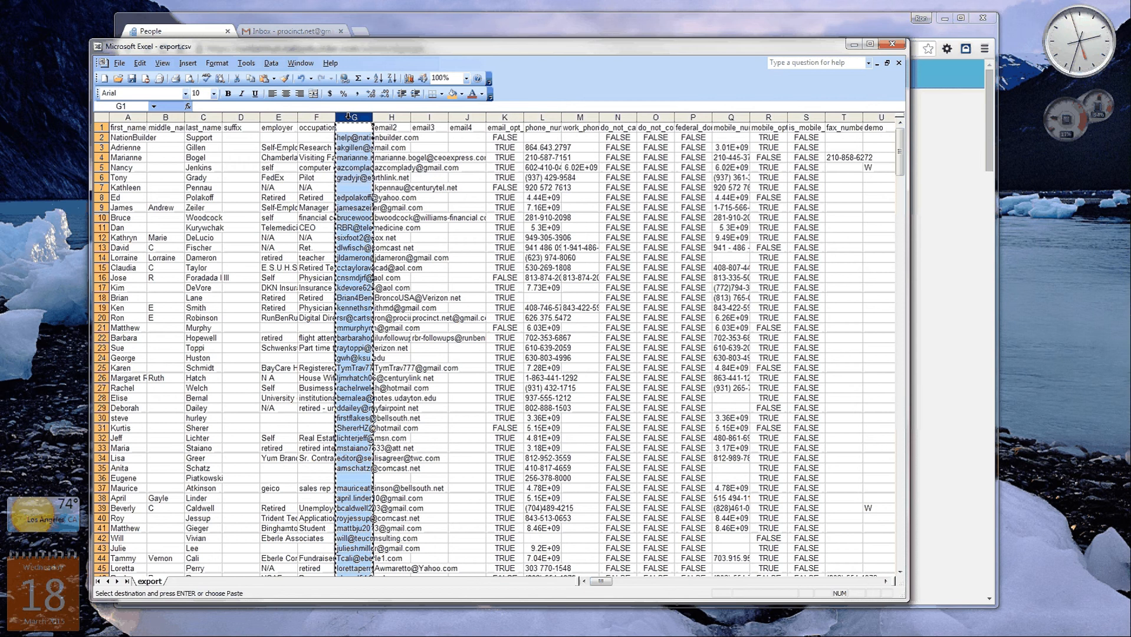
pyautogui.hotkey('ctrl', 'c')
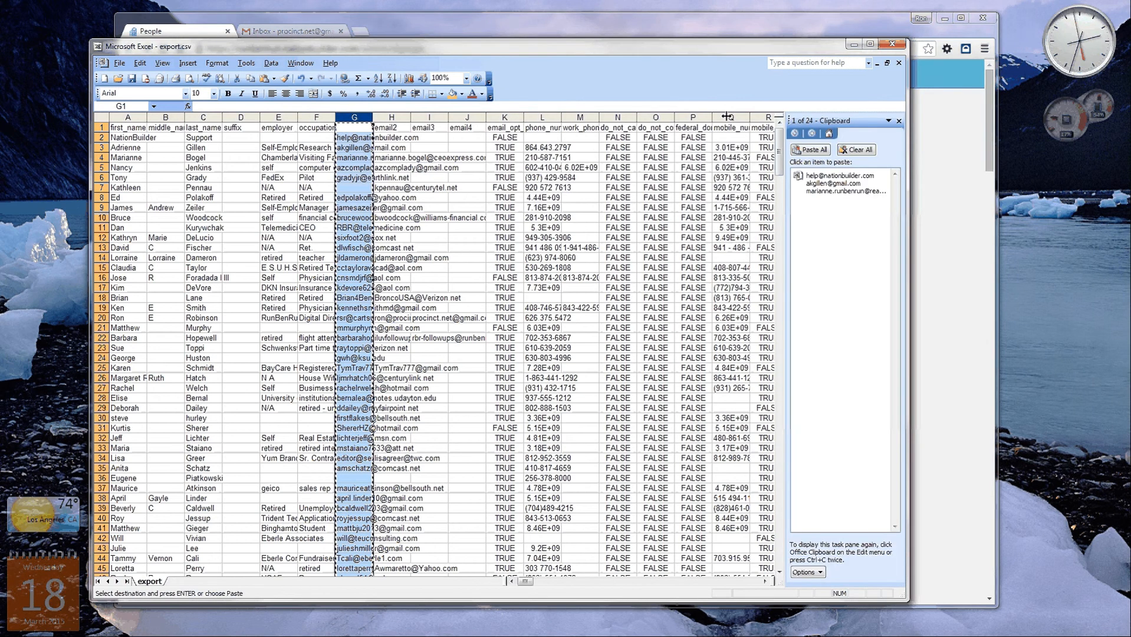
pyautogui.click(899, 121)
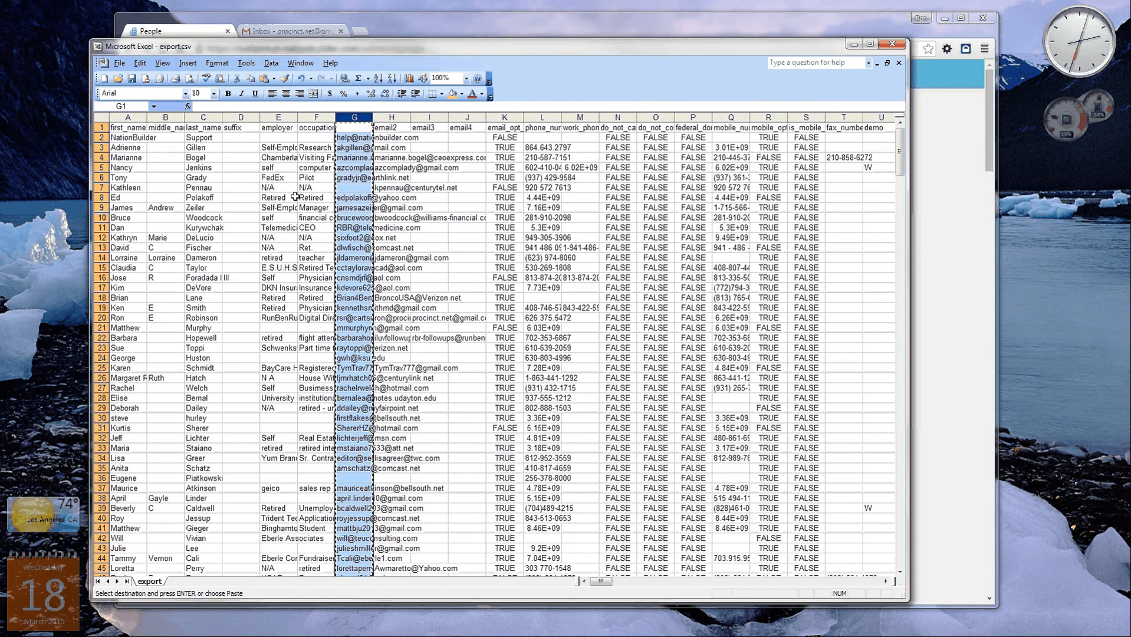
# Switch to Gmail in the browser and start a new message in the enlarged composer with a Bcc field.
pyautogui.click(287, 35)
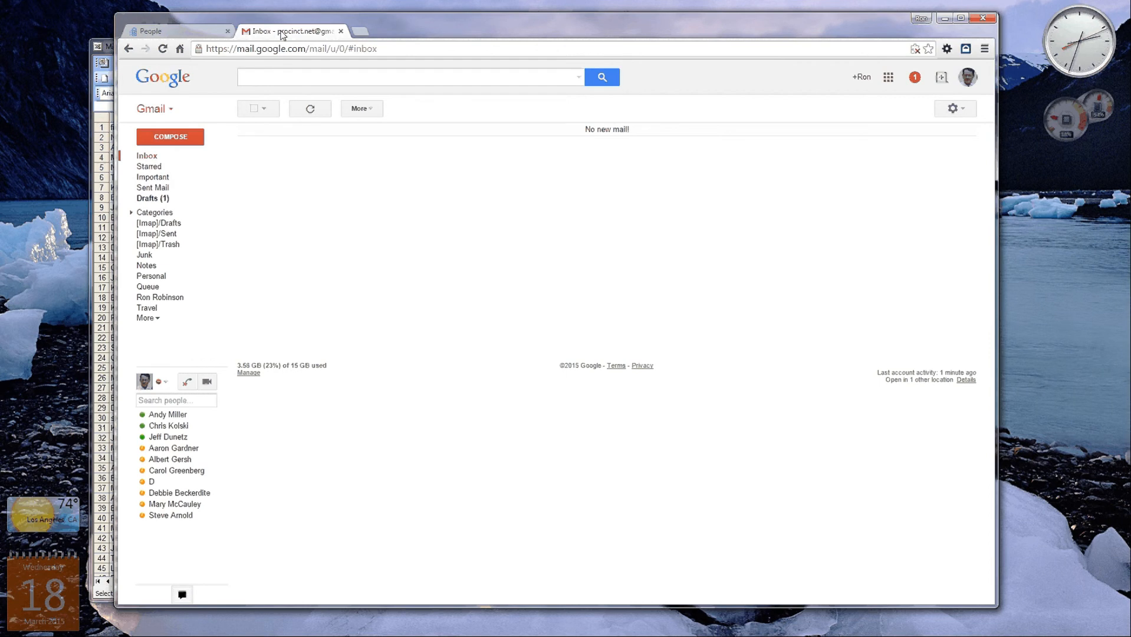
pyautogui.click(170, 138)
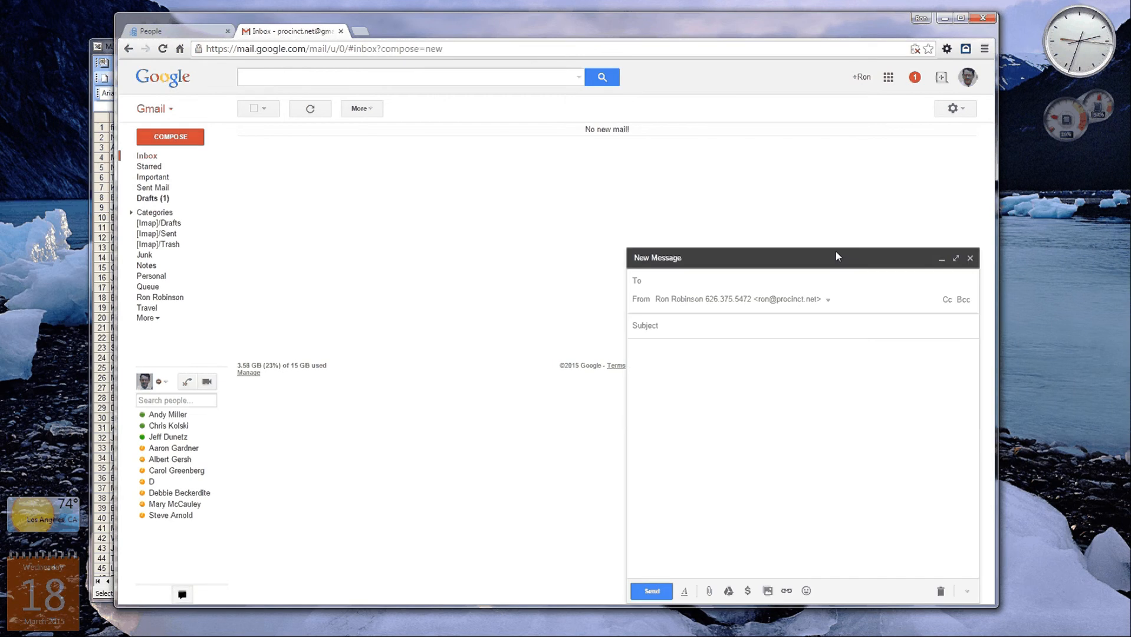
pyautogui.click(956, 259)
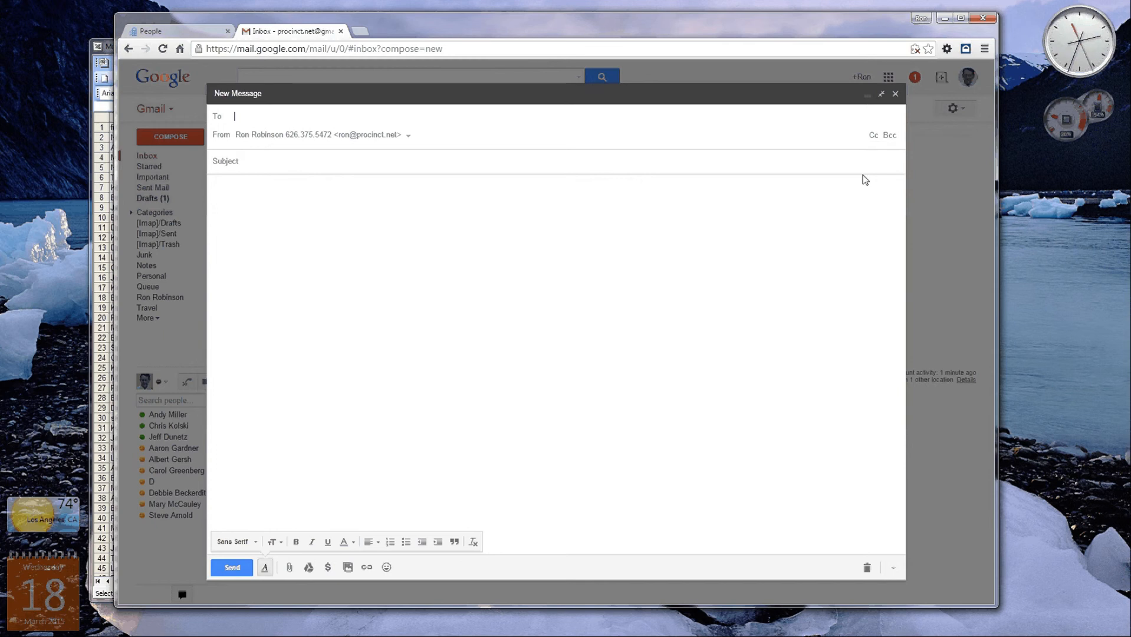
pyautogui.click(889, 136)
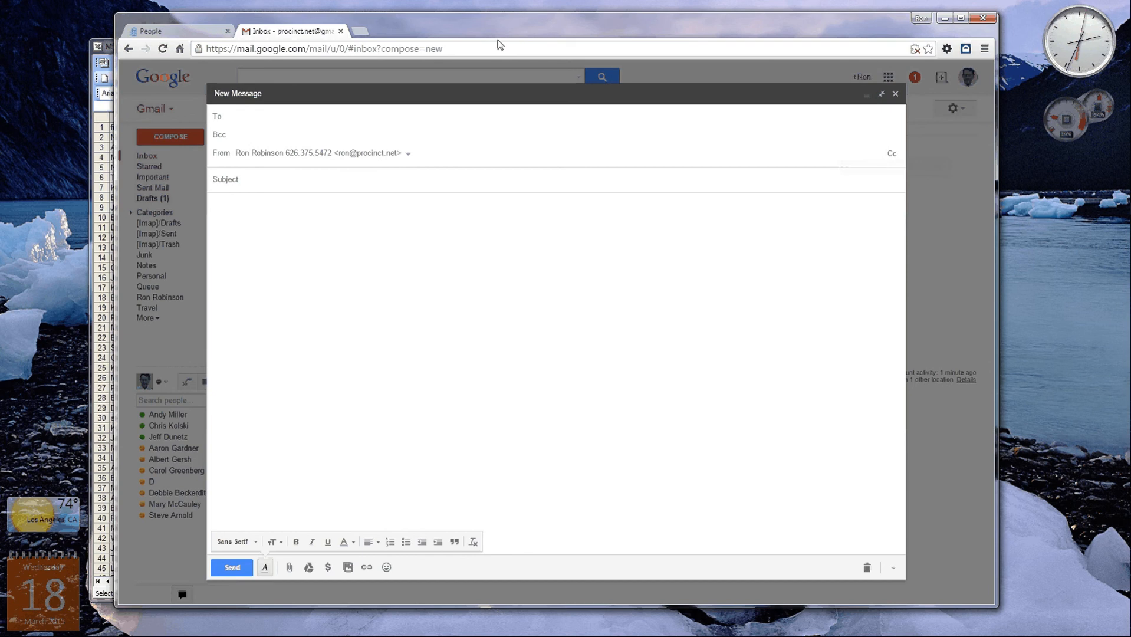
# Address the message to the sender's own Gmail account by choosing the suggested contact for "proc".
pyautogui.click(235, 116)
pyautogui.write('proc')
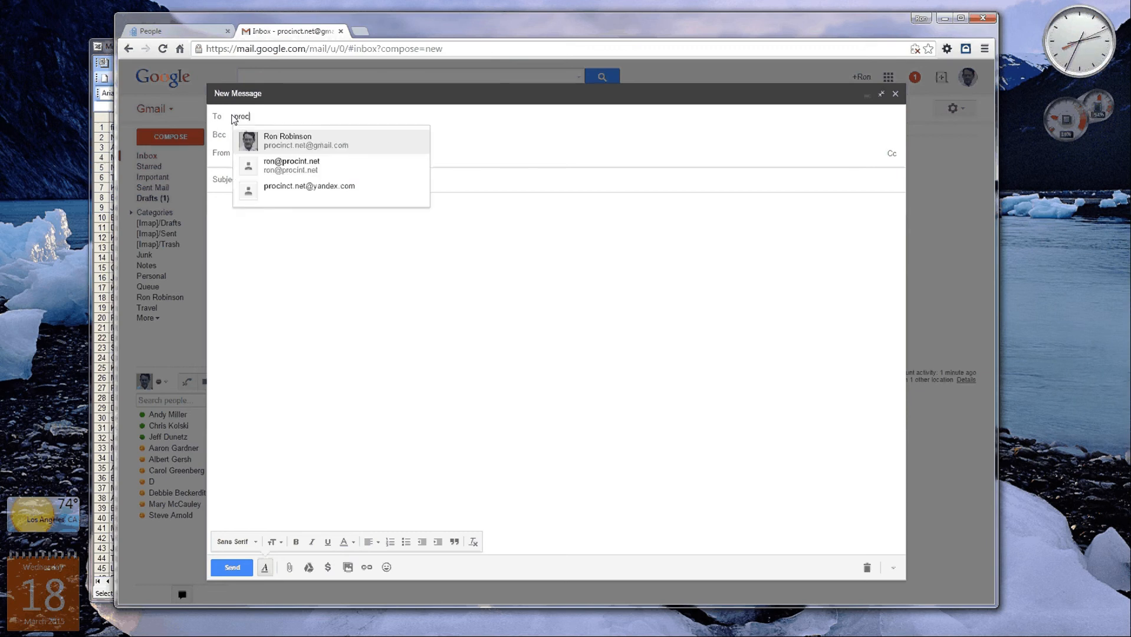
pyautogui.click(335, 135)
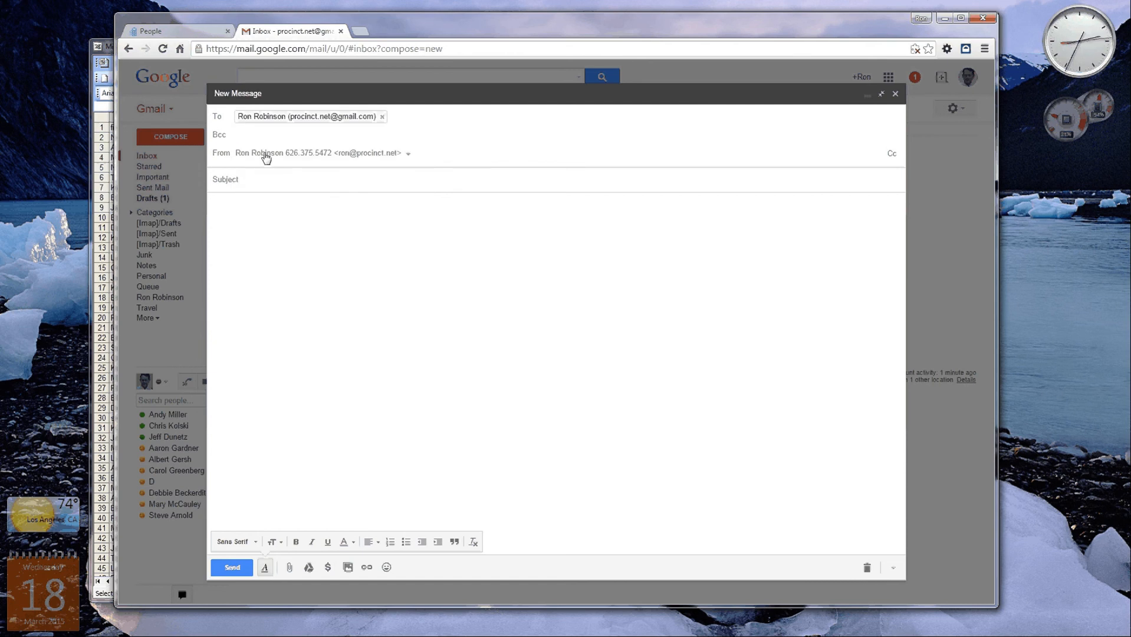
# Paste the copied column of email addresses as Bcc recipients and collapse the recipient list.
pyautogui.click(249, 136)
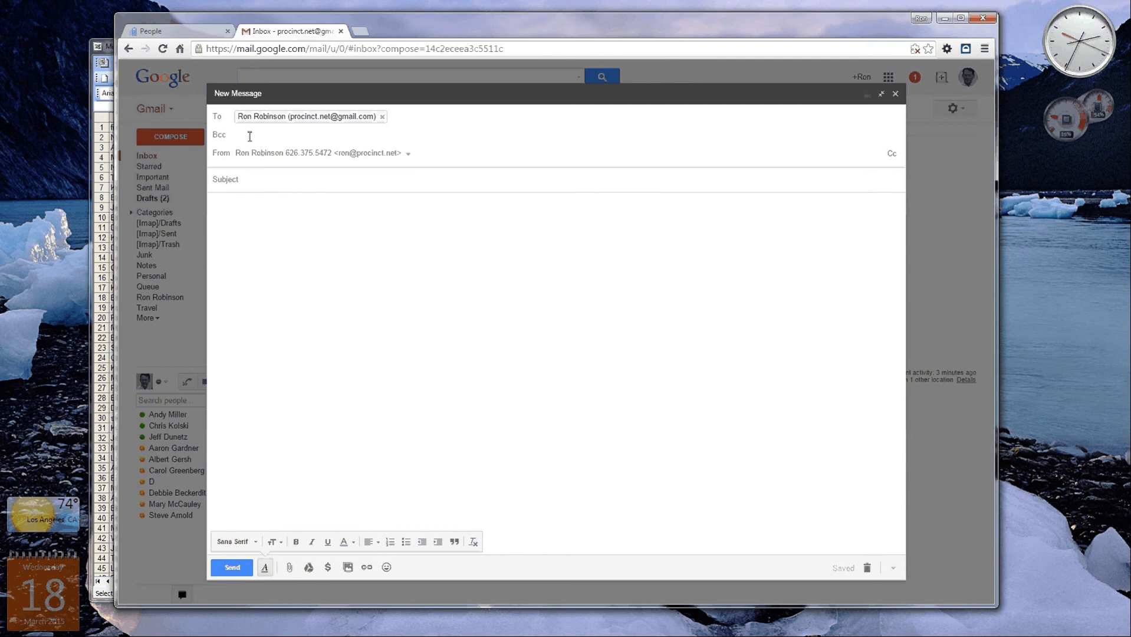
pyautogui.hotkey('ctrl', 'v')
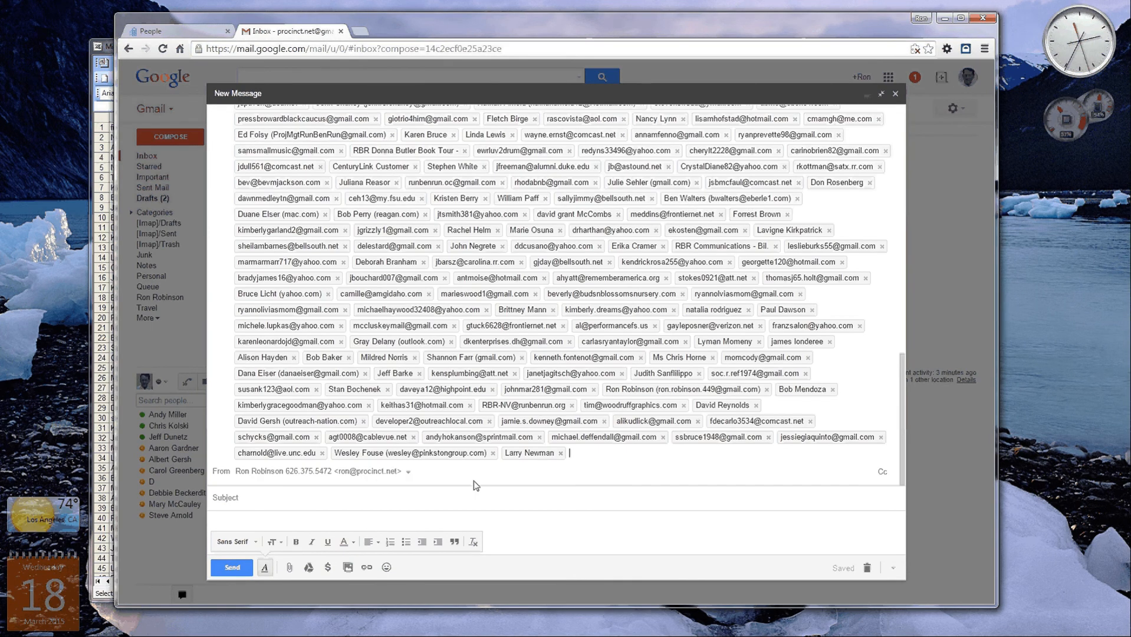
pyautogui.click(243, 520)
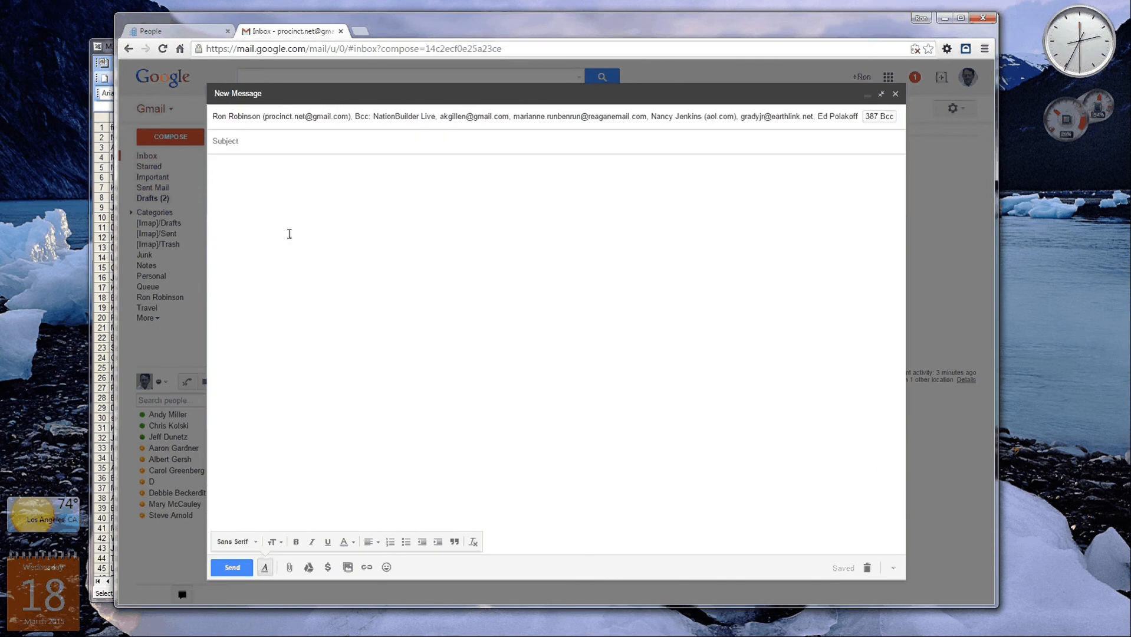
# Set the subject to "This is an email" and write "THis is my email body" as the message text.
pyautogui.click(251, 138)
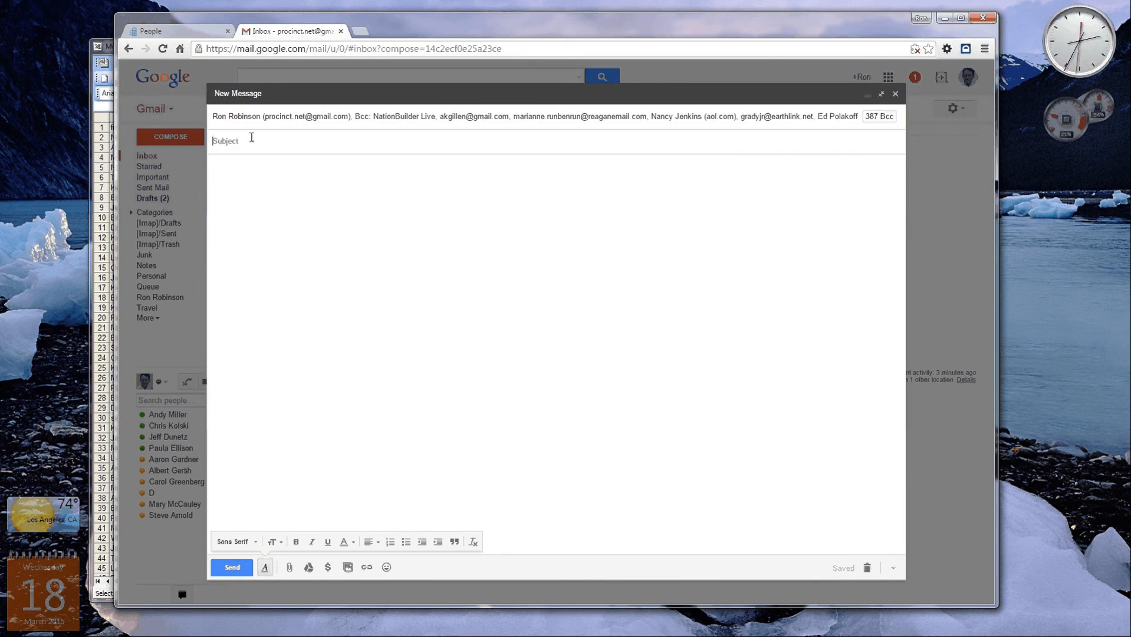
pyautogui.write('This is an omail')
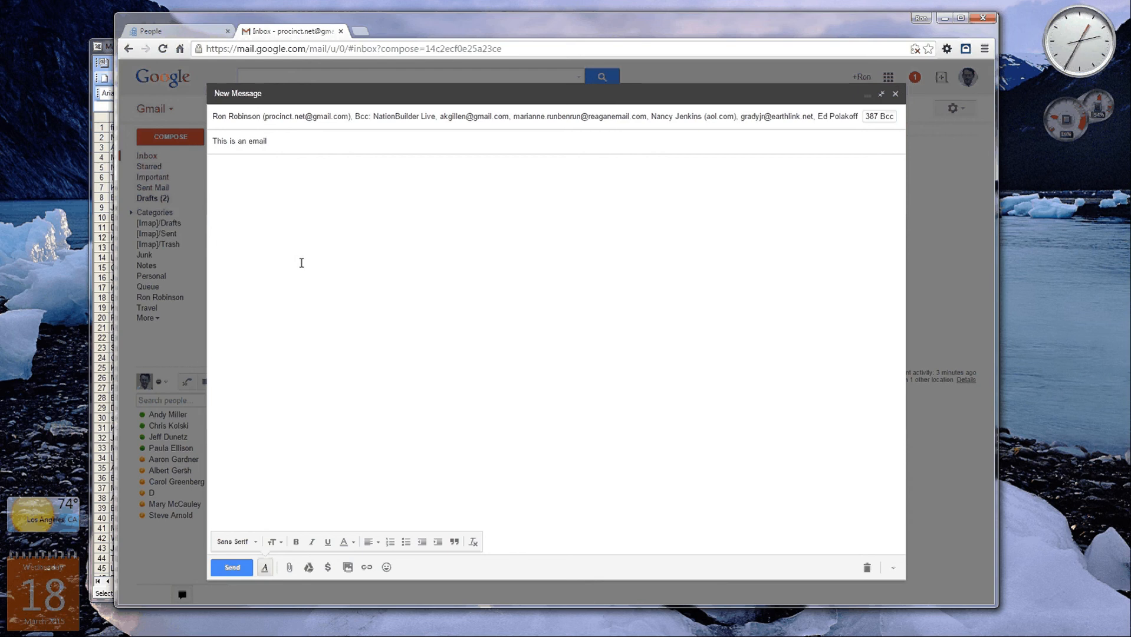
pyautogui.click(302, 263)
pyautogui.write('THis i')
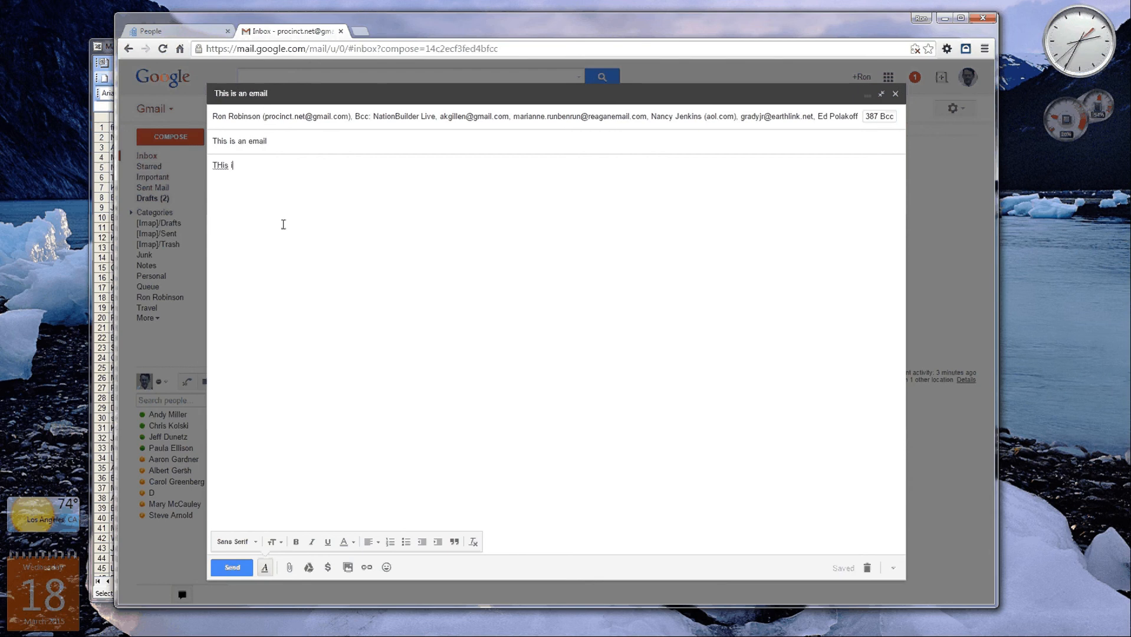
pyautogui.write('s my email body')
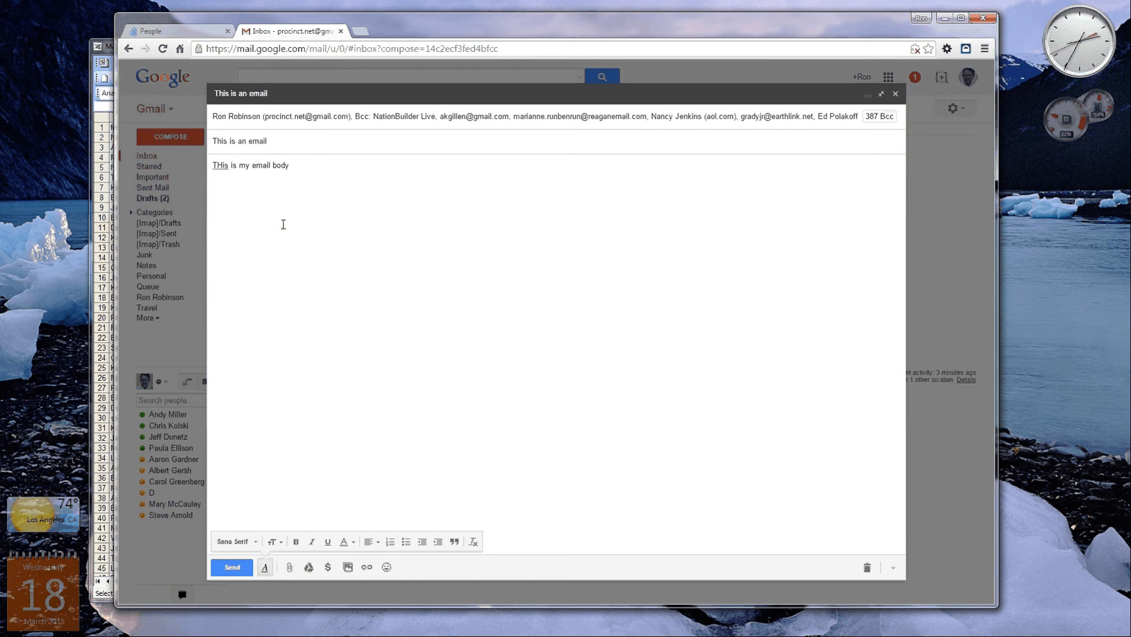
# Correct the capitalization of the message body's first word to "This".
pyautogui.click(221, 166)
pyautogui.press('BackSpace')
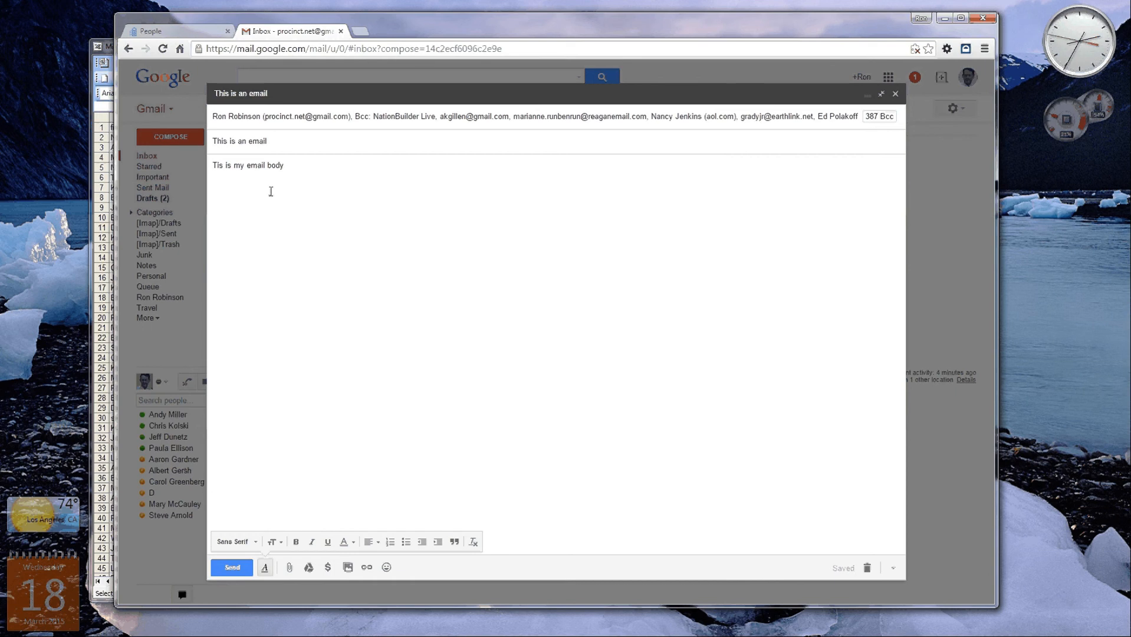
pyautogui.write('h')
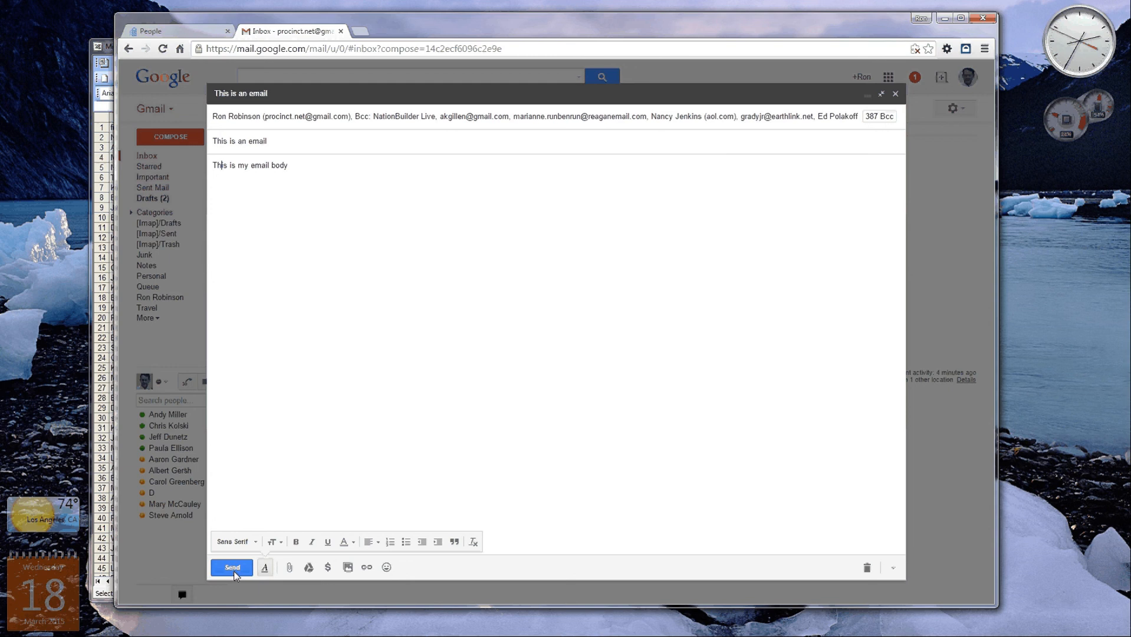